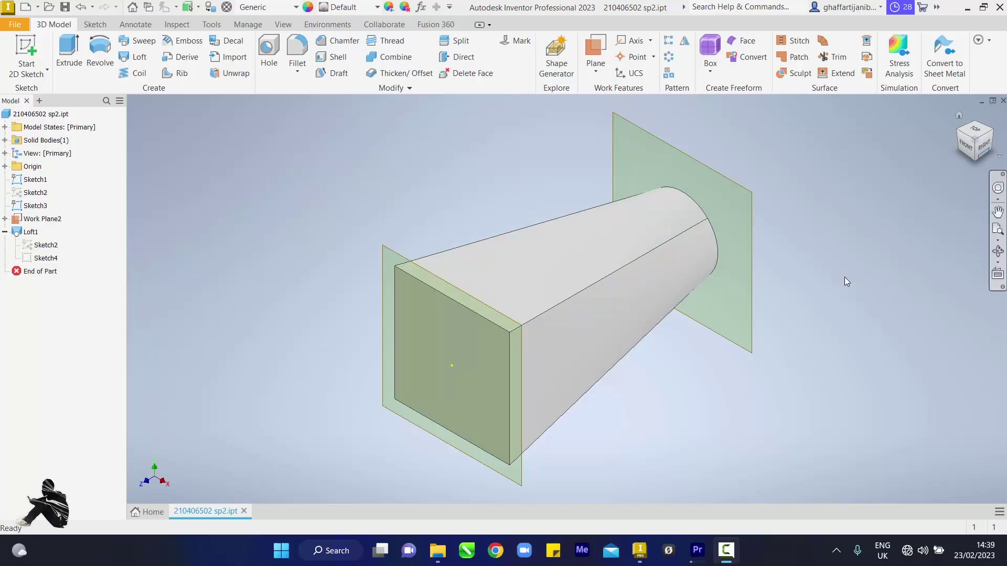
Step: Orbit the loft to view it from below, with the square end nearest
middle_click_drag(845, 281, 845, 282, "shift")
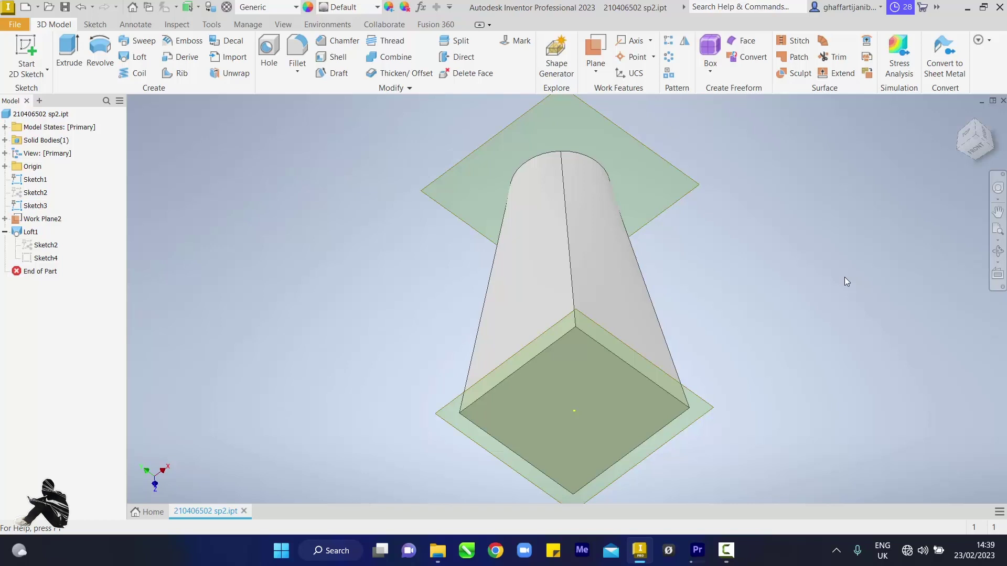
Step: Create a new part, Part4, from the Metric Standard (mm) template
key("alt+f")
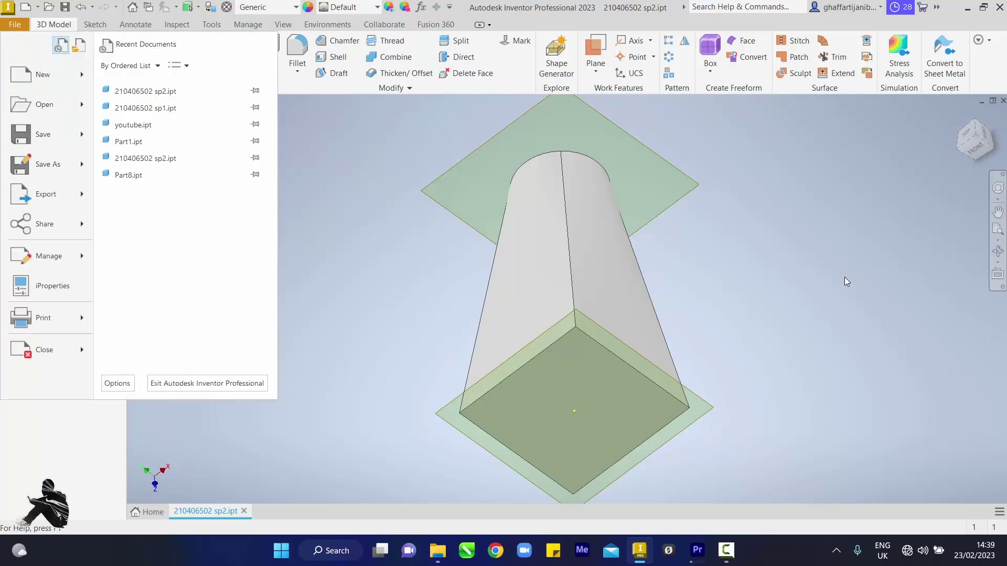
key("Escape")
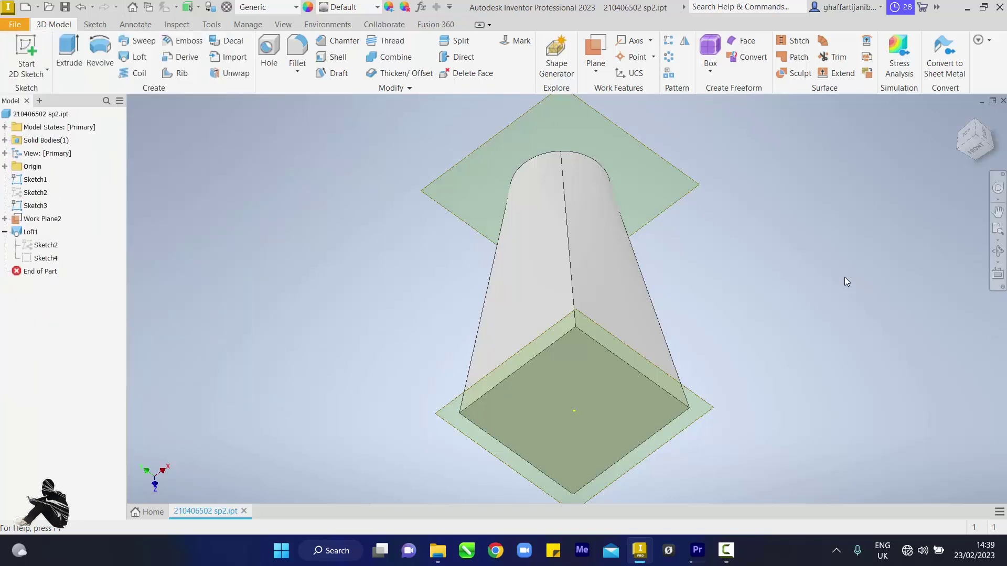
key("ctrl+n")
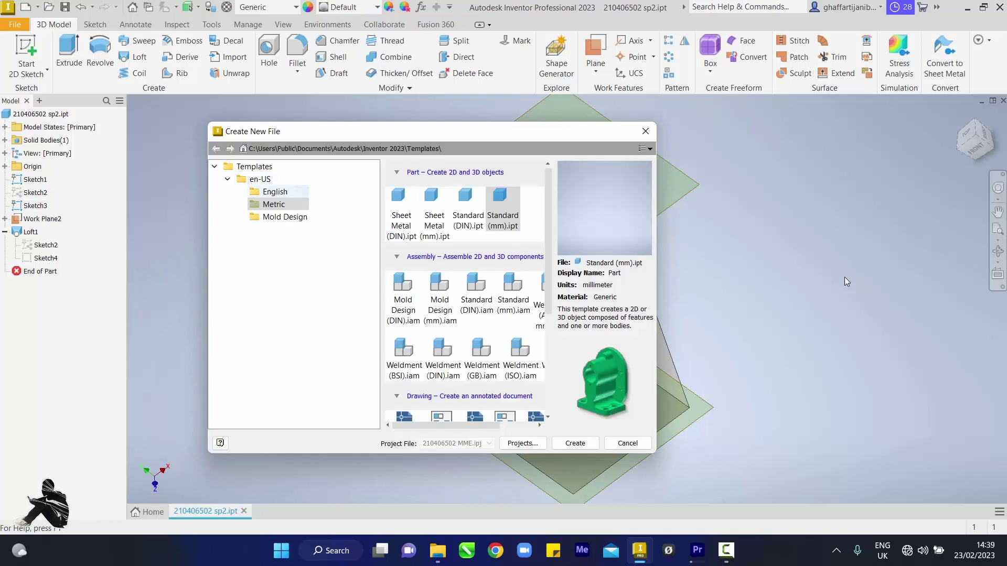
key("Return")
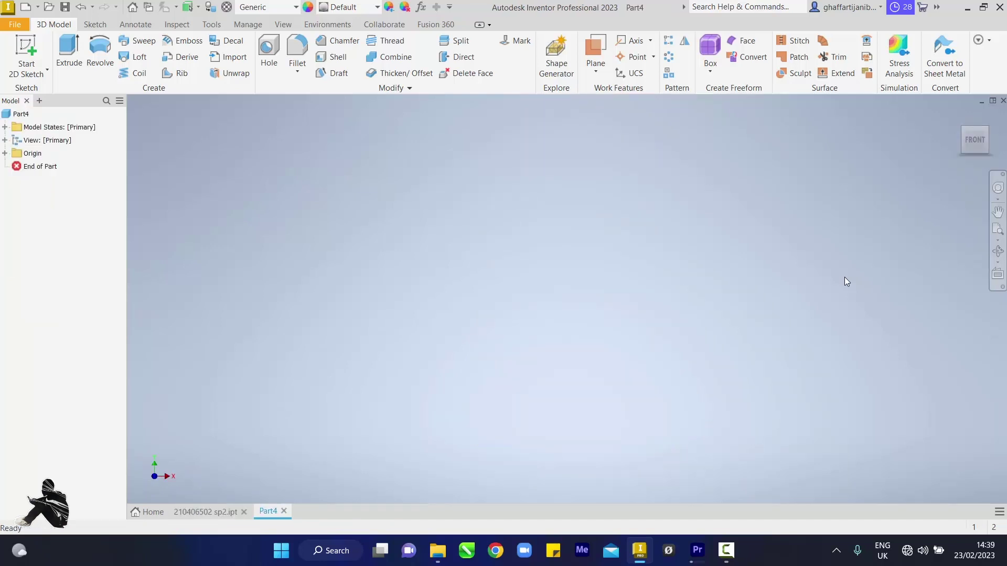
Step: Start a 2D sketch and draw a 20 × 20 mm square with the rectangle tool
key("s")
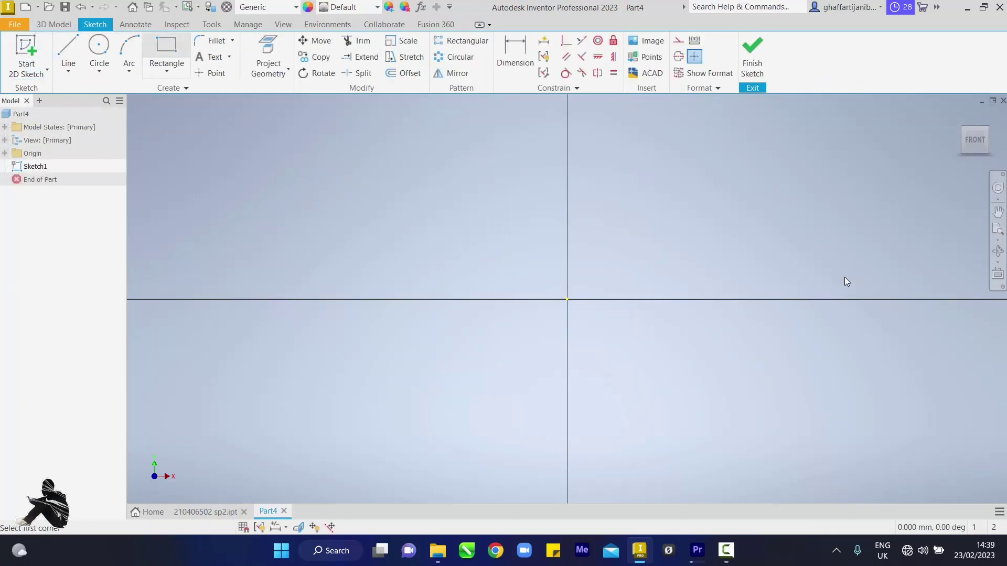
left_click(430, 167)
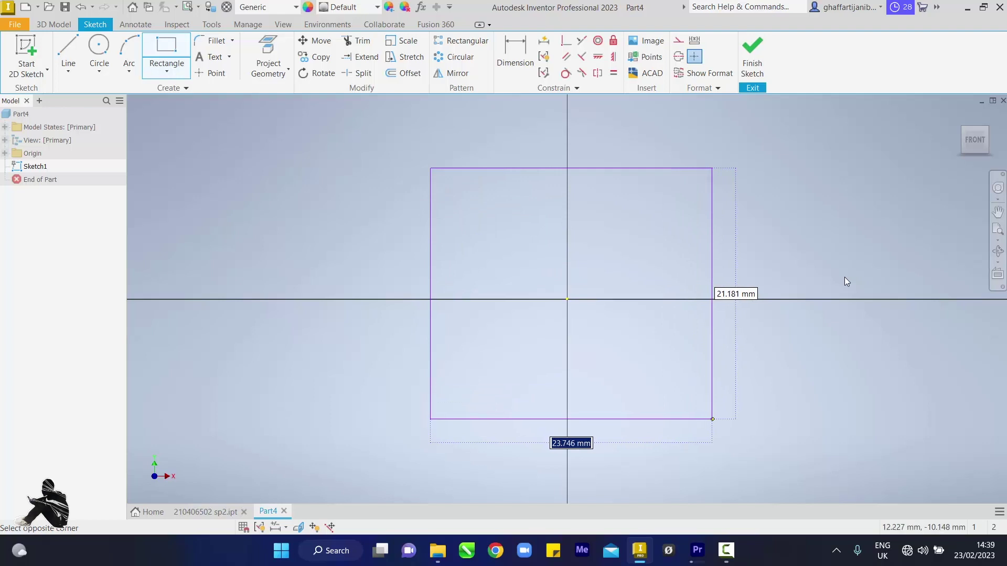
type("20")
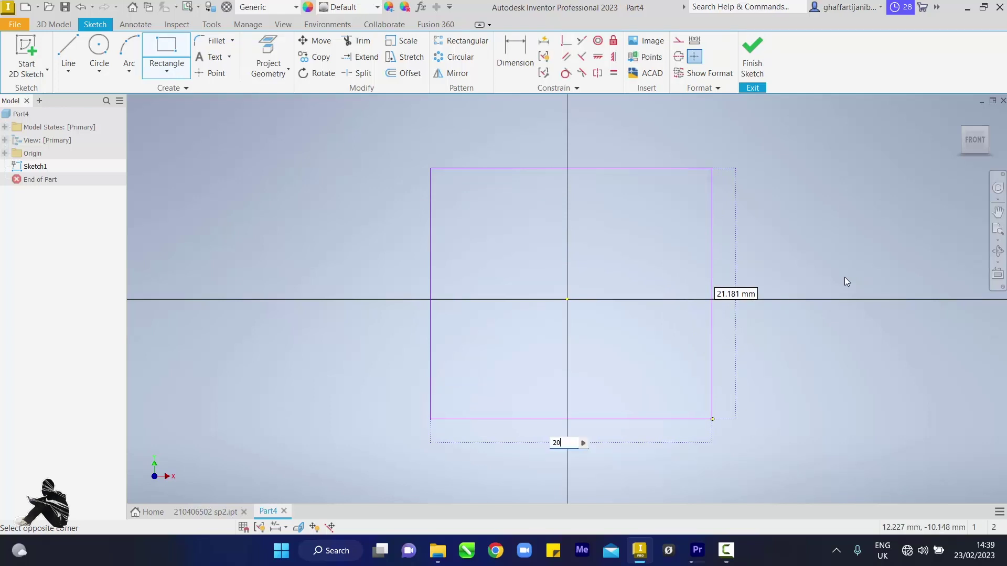
key("Tab")
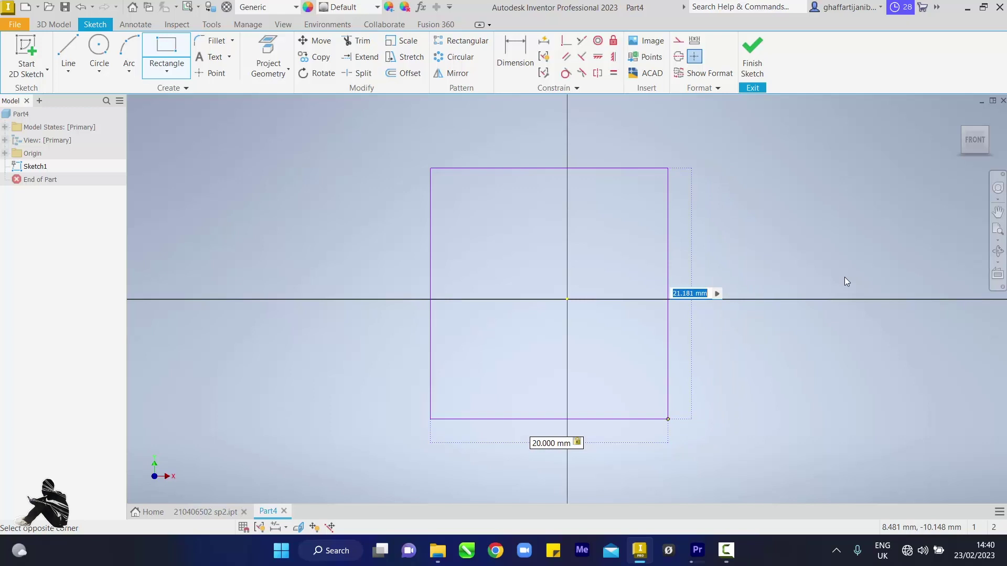
type("20")
key("Return")
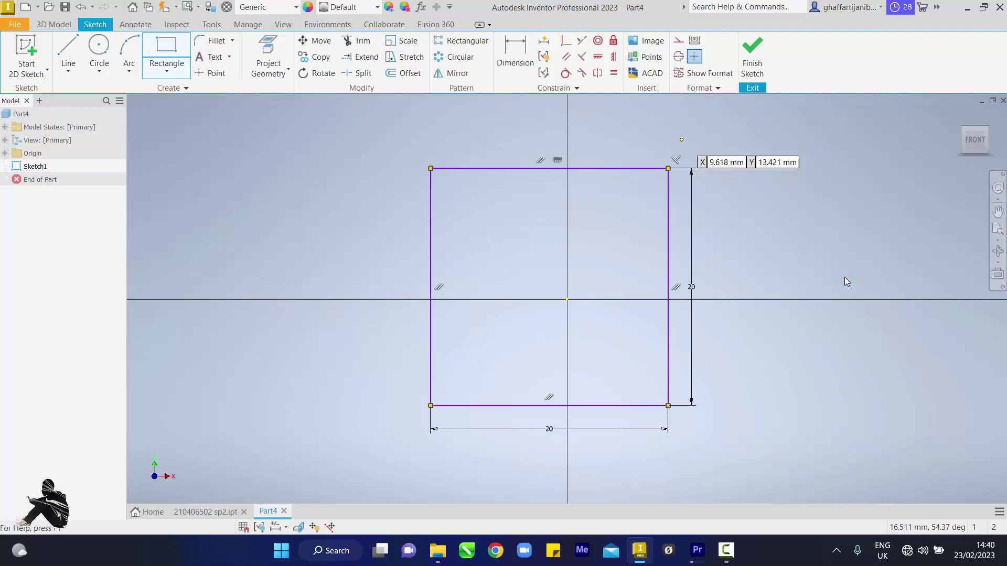
Step: Dimension the square's right and bottom edges each 10 mm from the origin
key("d")
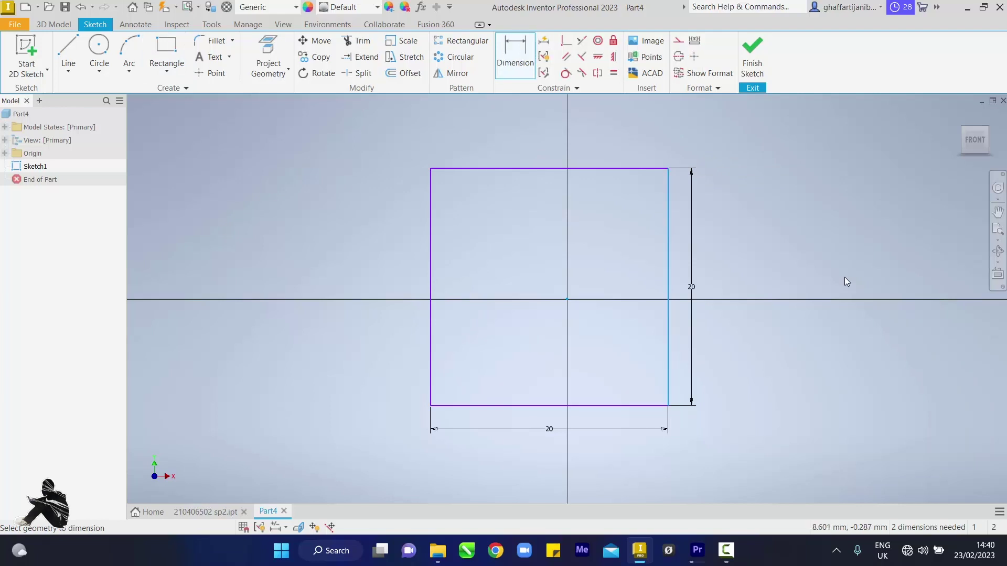
left_click(567, 299)
left_click(845, 281)
type("10")
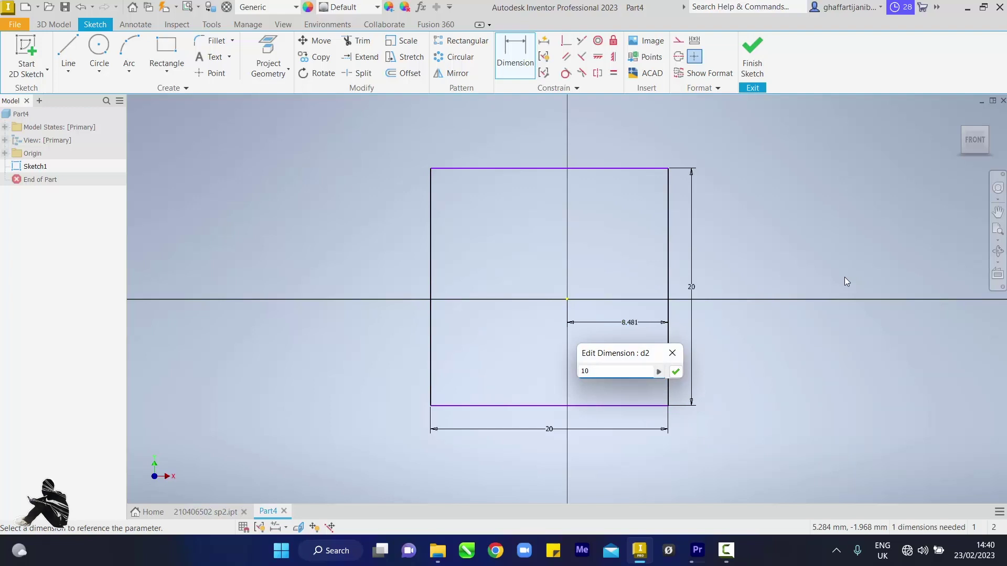
key("Return")
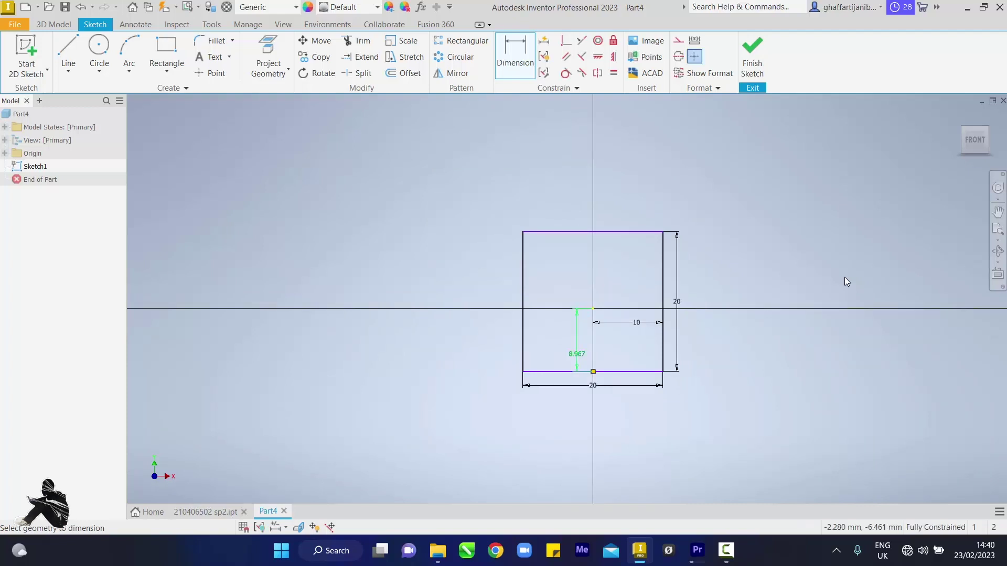
left_click(846, 281)
type("10")
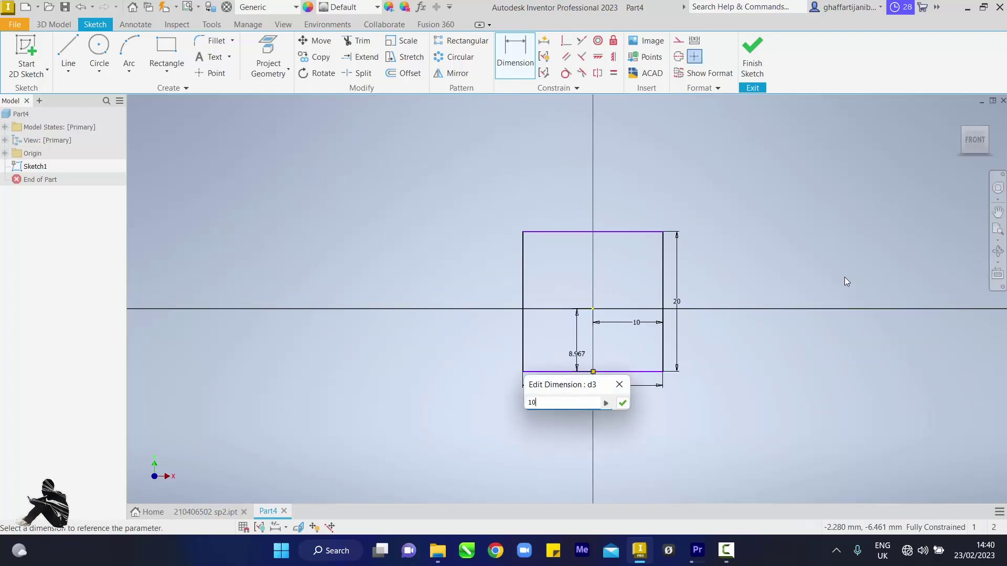
key("Return")
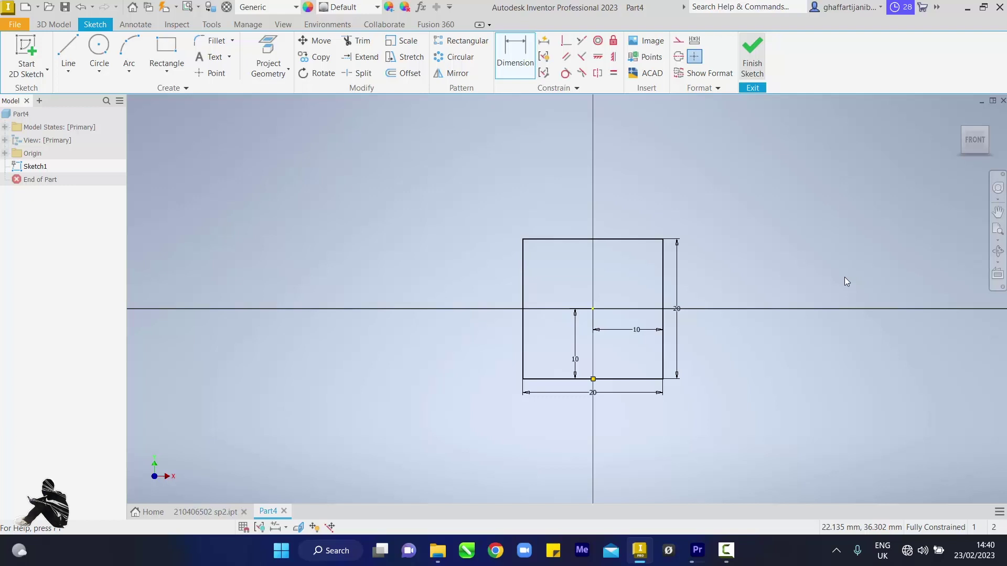
Step: Finish the sketch and add a work plane offset 40 mm from its plane
key("Return")
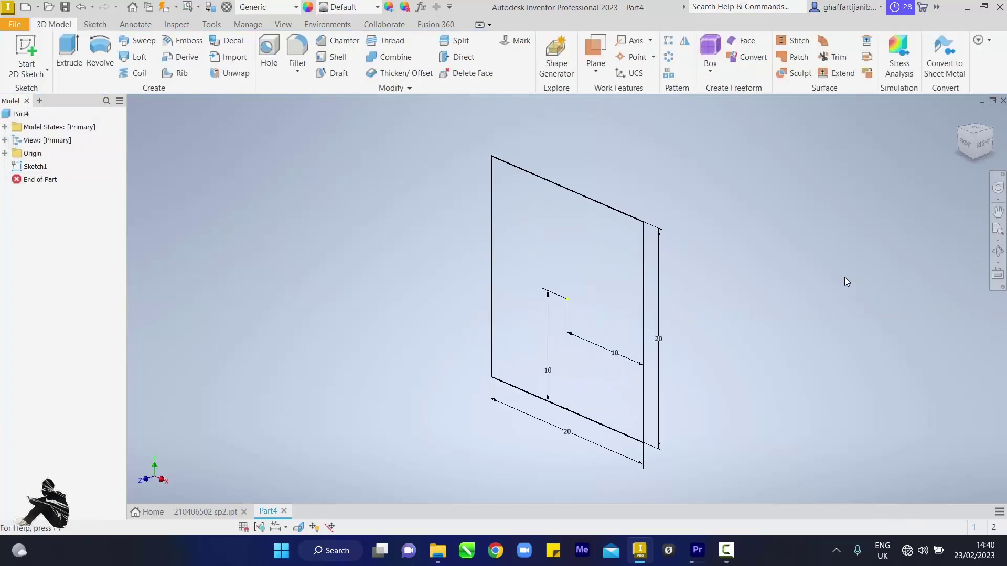
key("bracketright")
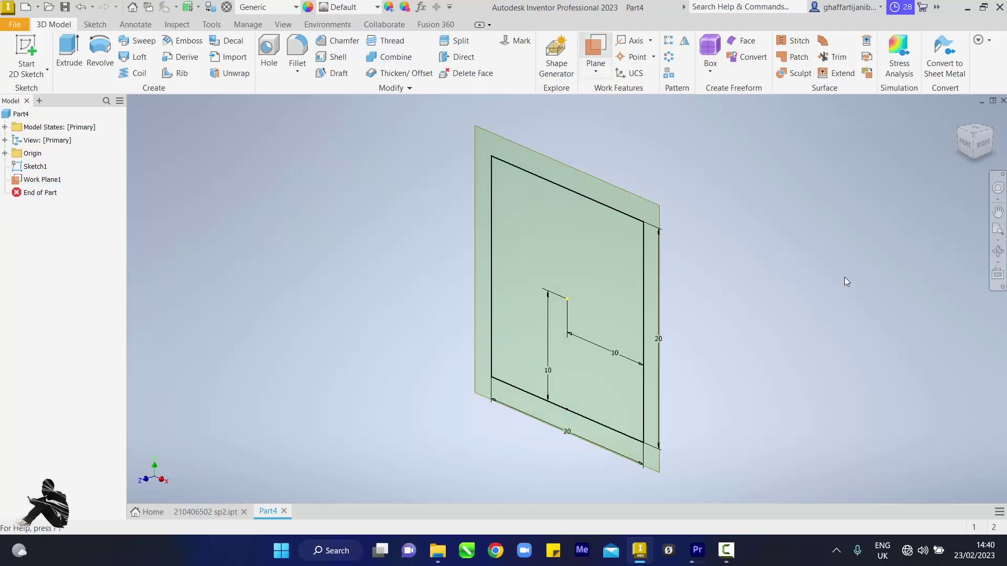
key("Return")
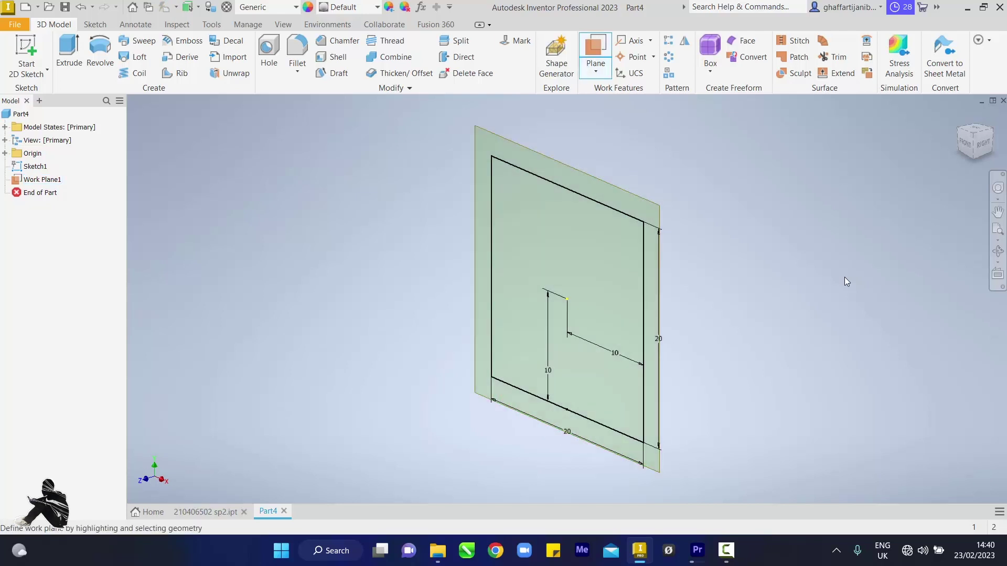
left_click(846, 281)
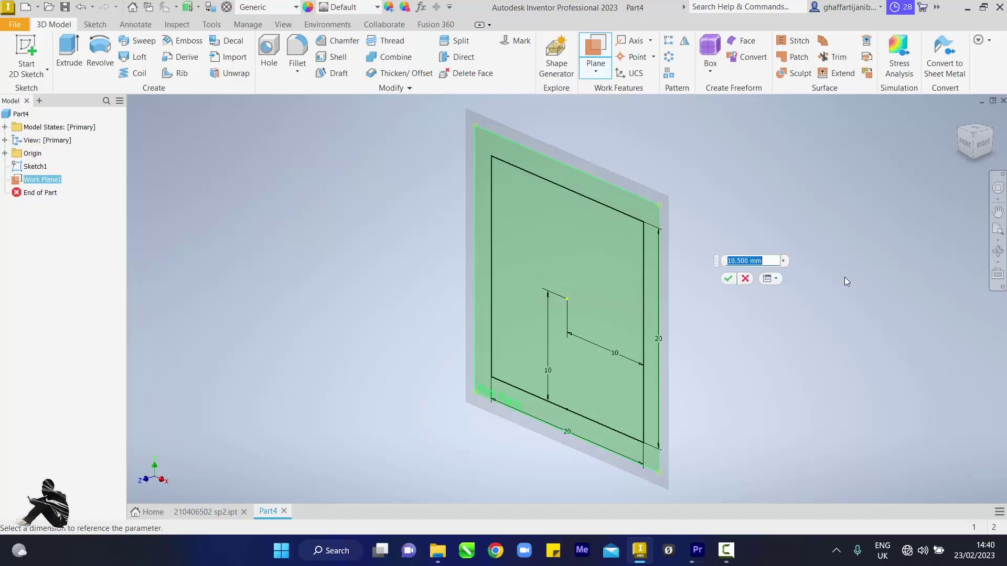
type("18.75")
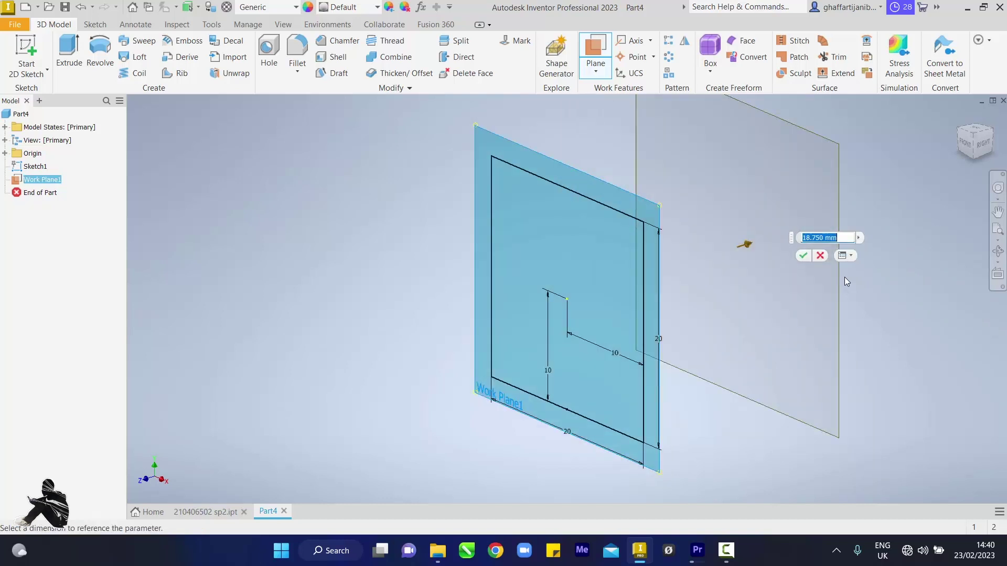
type("4")
type("0")
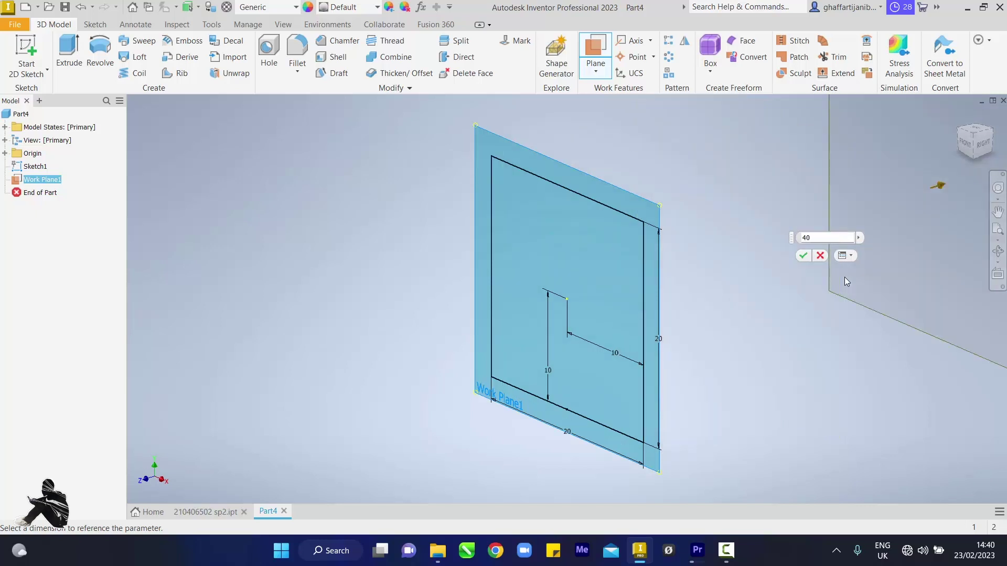
key("Return")
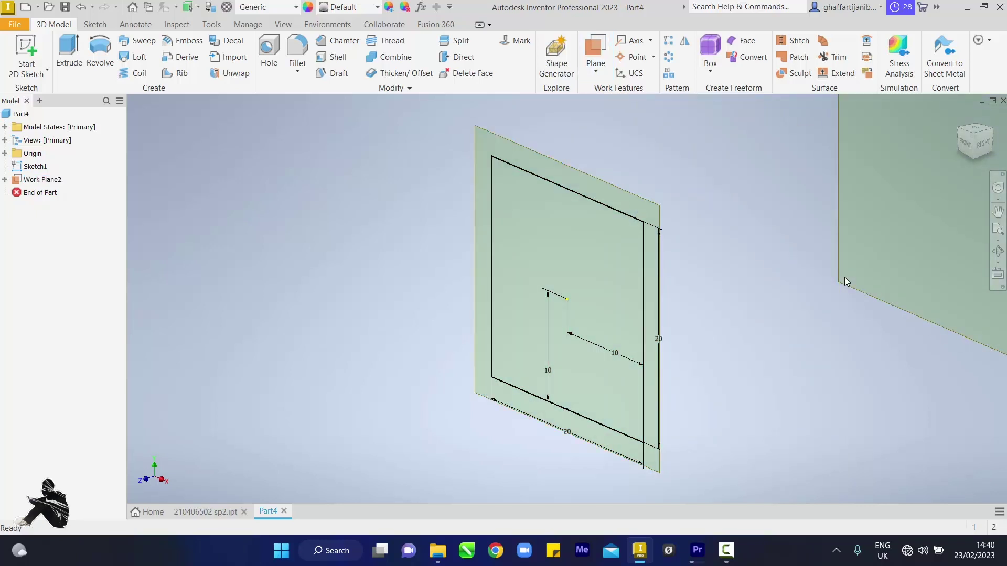
key("Home")
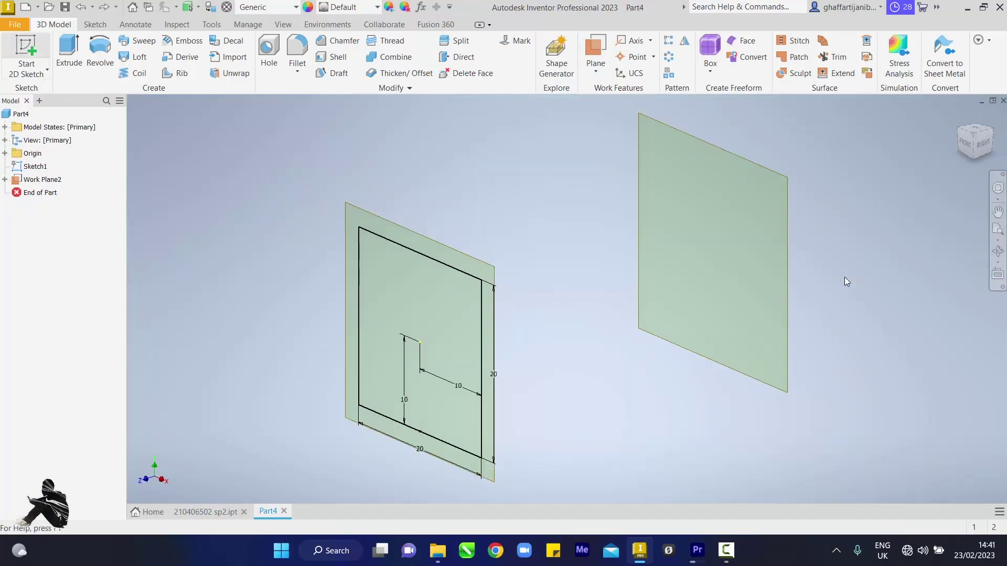
key("s")
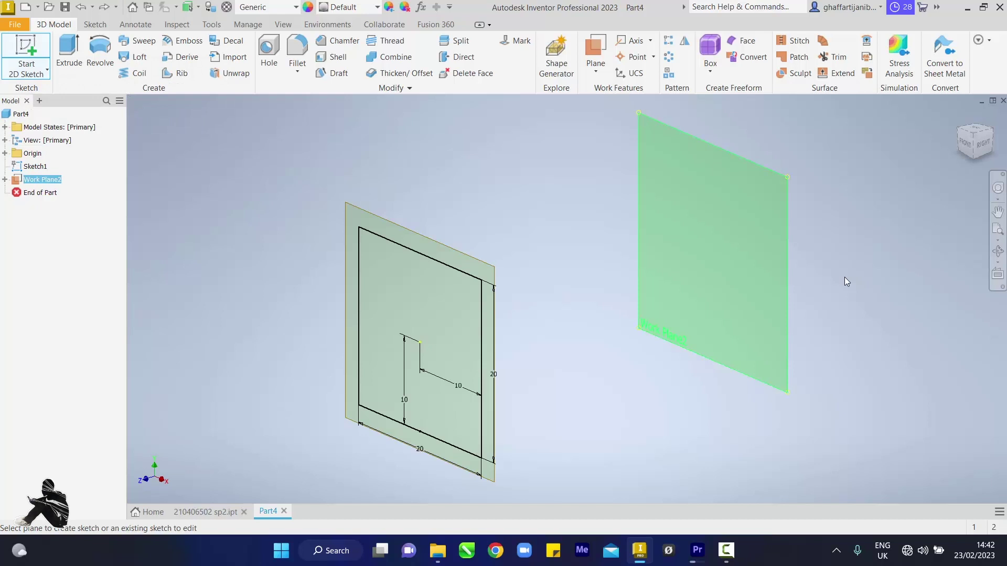
Step: Draw a small rectangle in a sketch on Work Plane2 and finish that sketch
left_click(846, 281)
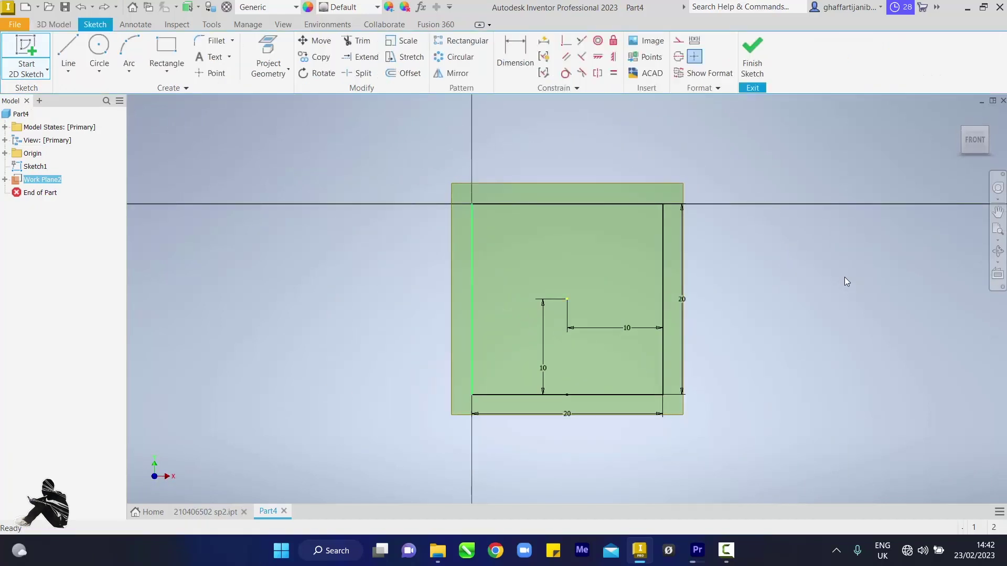
key("r")
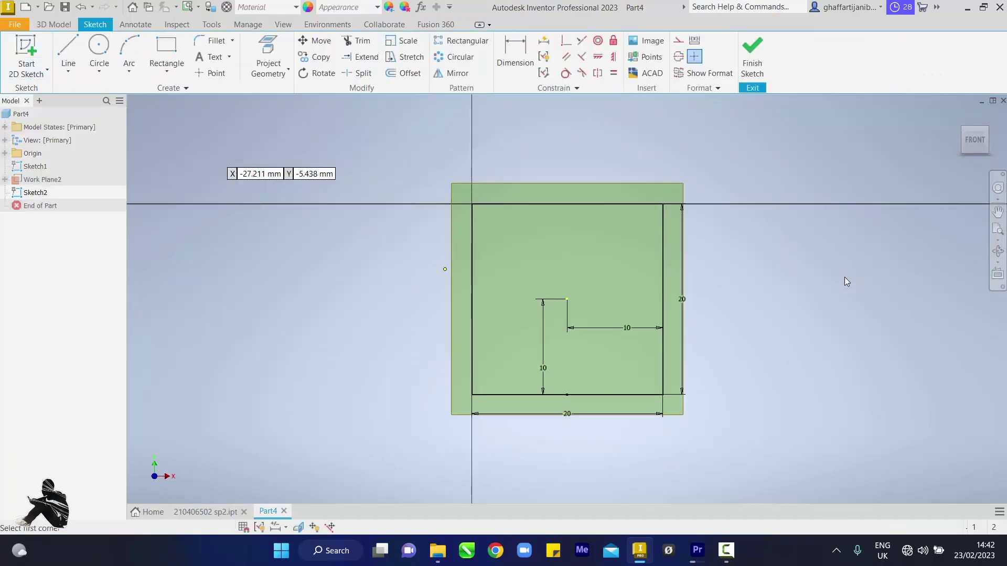
left_click(524, 273)
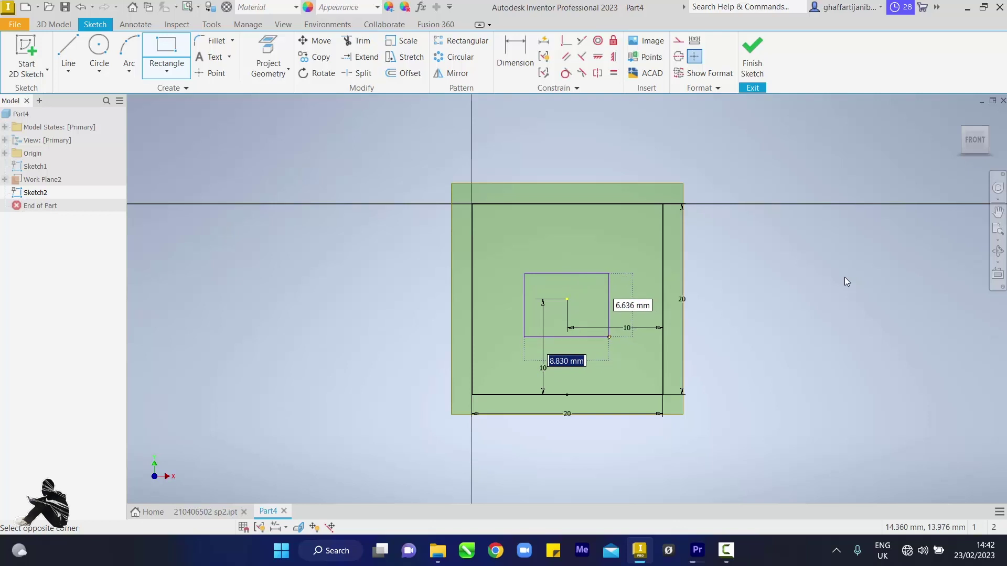
key("Return")
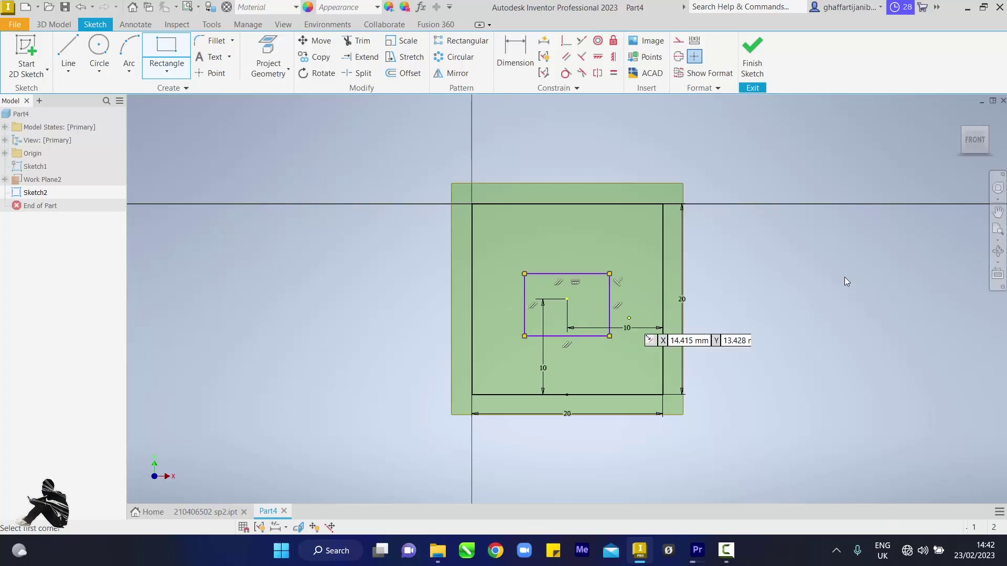
key("Escape")
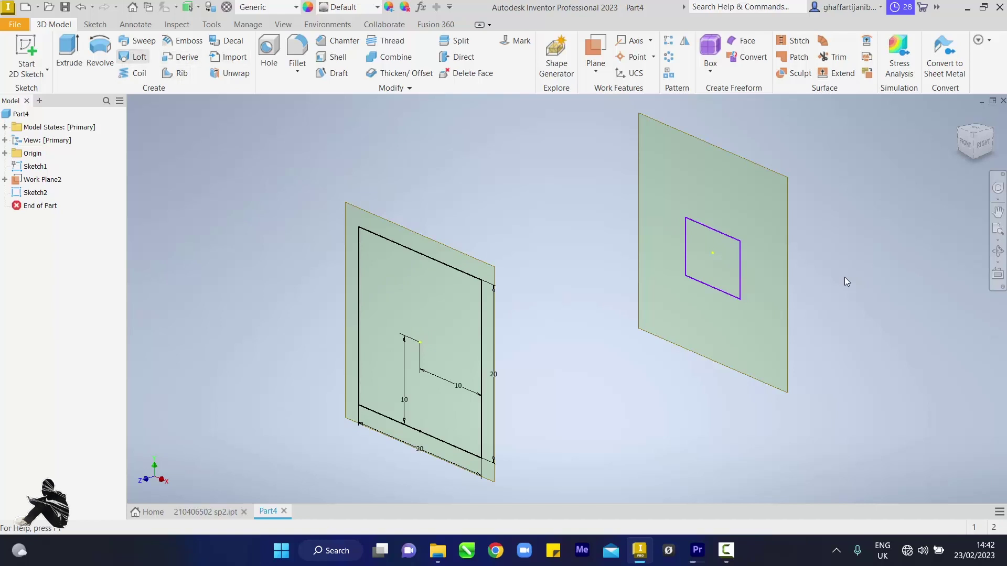
Step: Loft Sketch1 to Sketch2 into a tapered solid, then orbit to inspect it
key("Return")
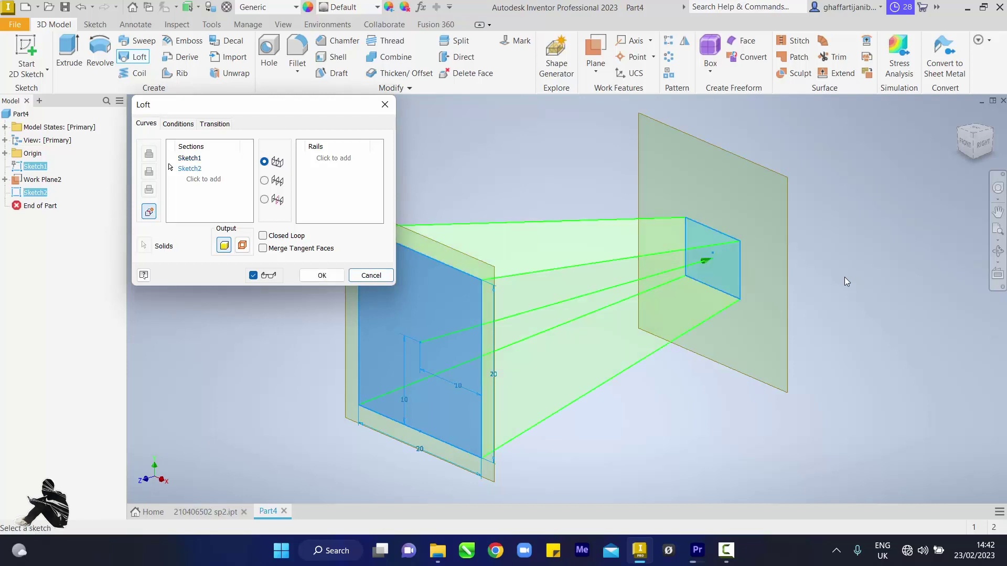
key("Return")
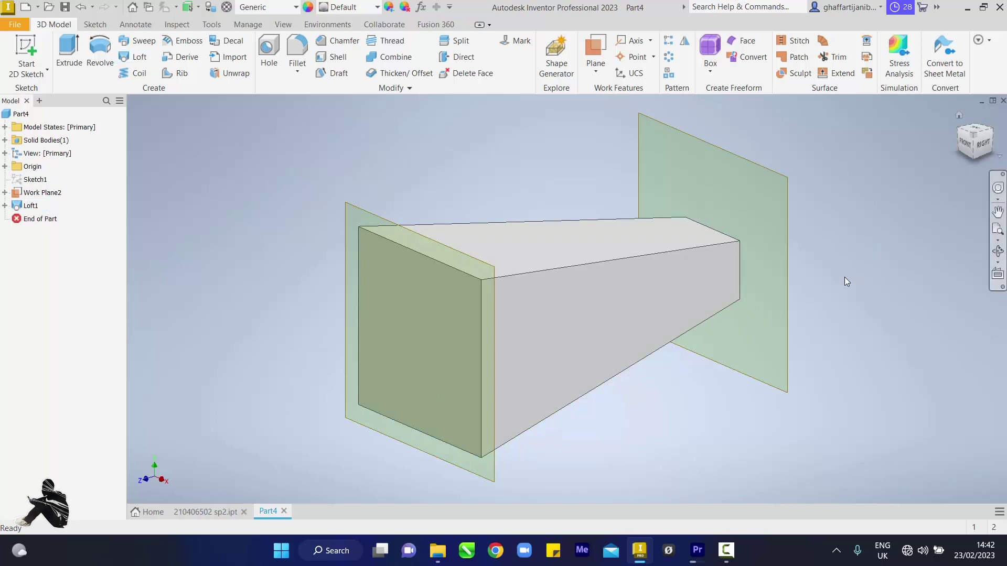
key("F6")
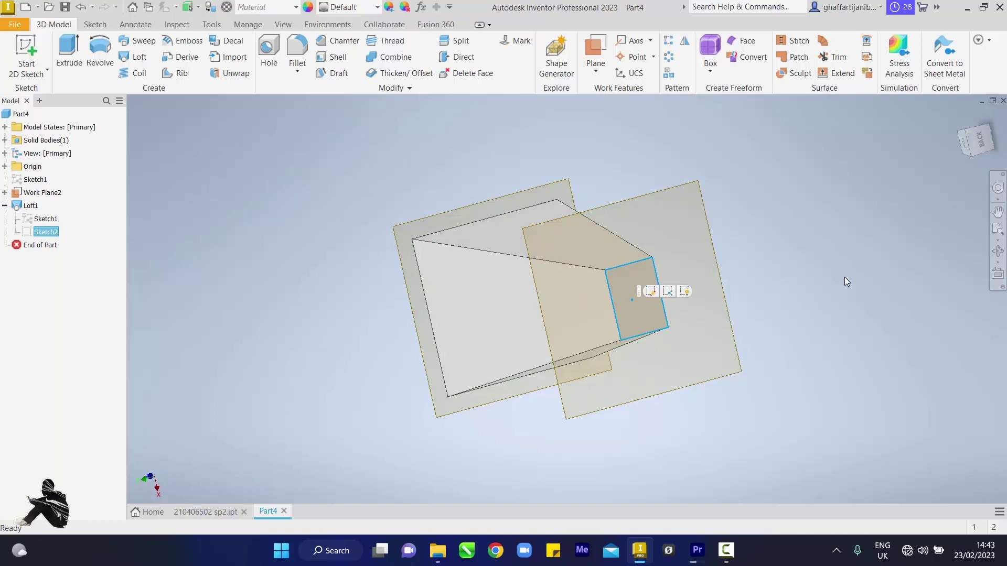
Step: Select Loft1's sketches in the browser and reopen Sketch2 for editing
key("Up")
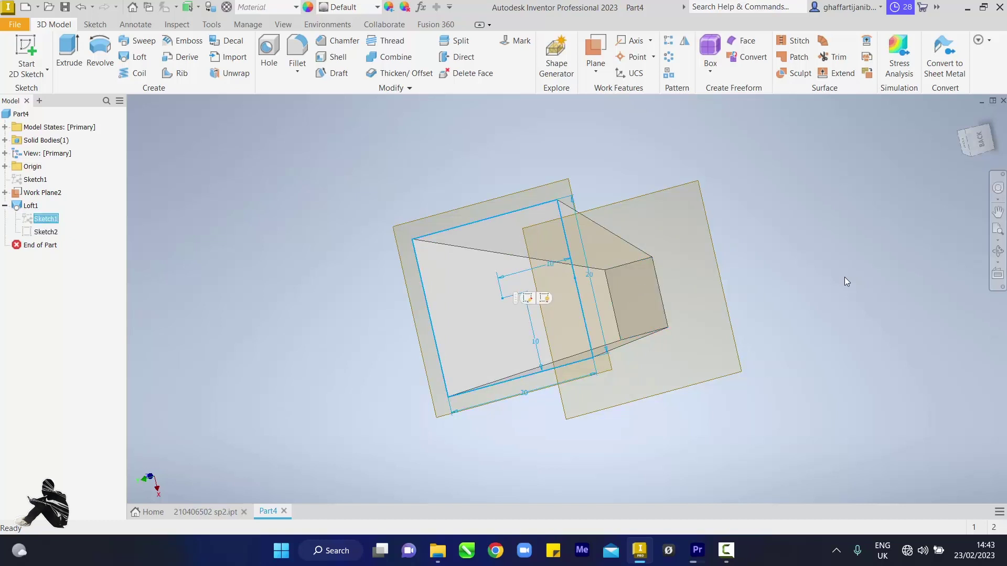
key("Down")
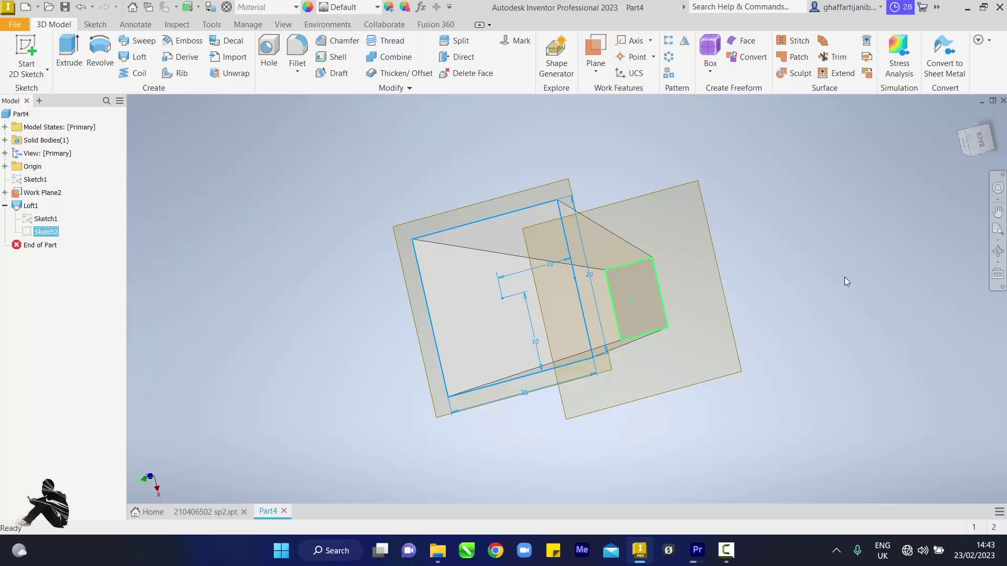
key("Down")
key("Down")
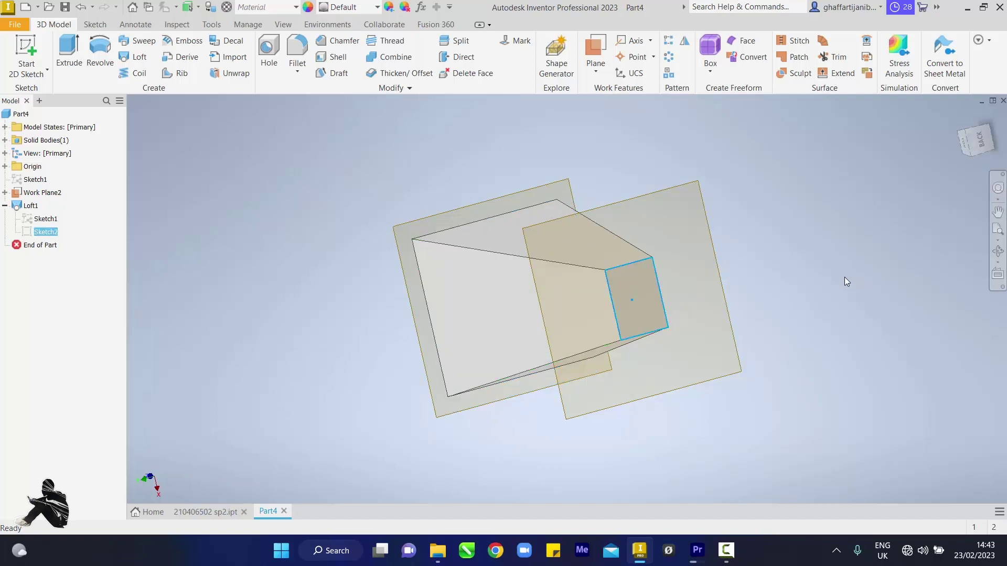
double_click(44, 231)
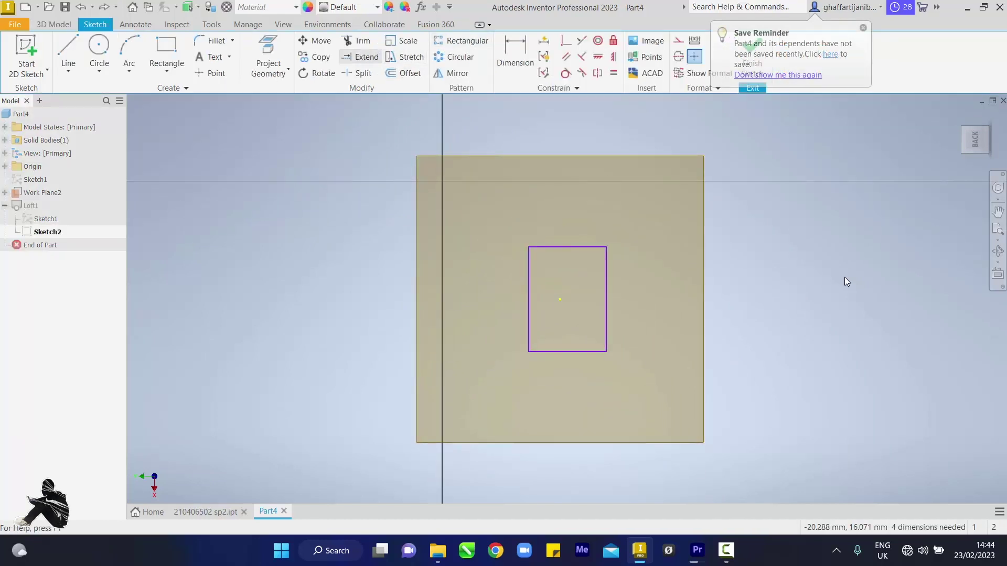
Step: Trim away the rectangle's top, left, bottom and right edges
key("x")
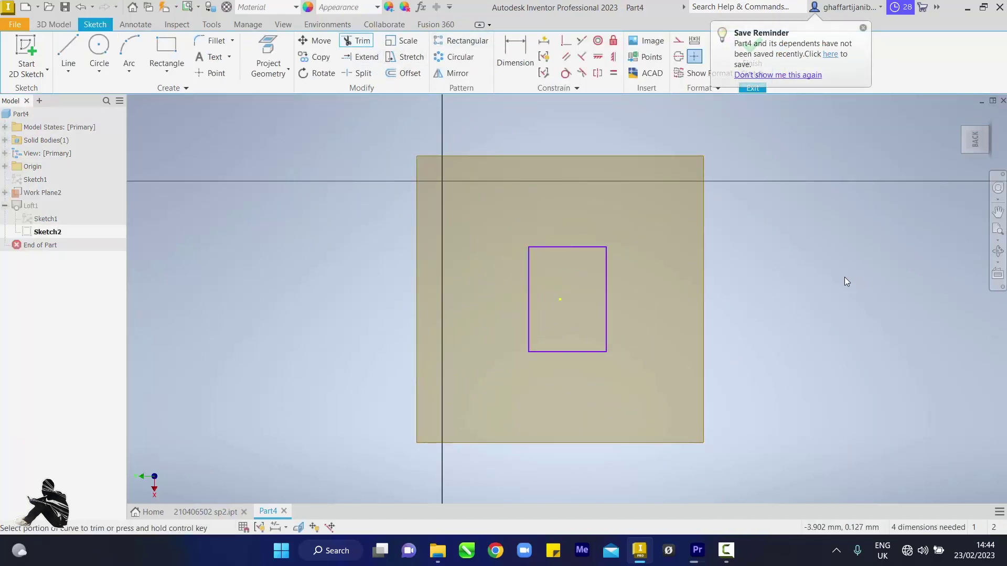
left_click(568, 247)
left_click(529, 299)
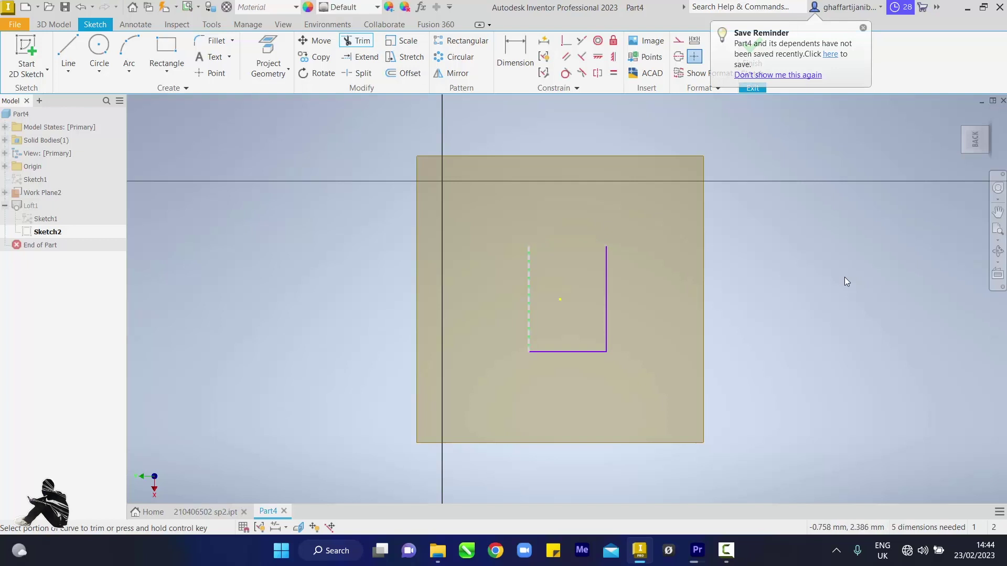
left_click(568, 352)
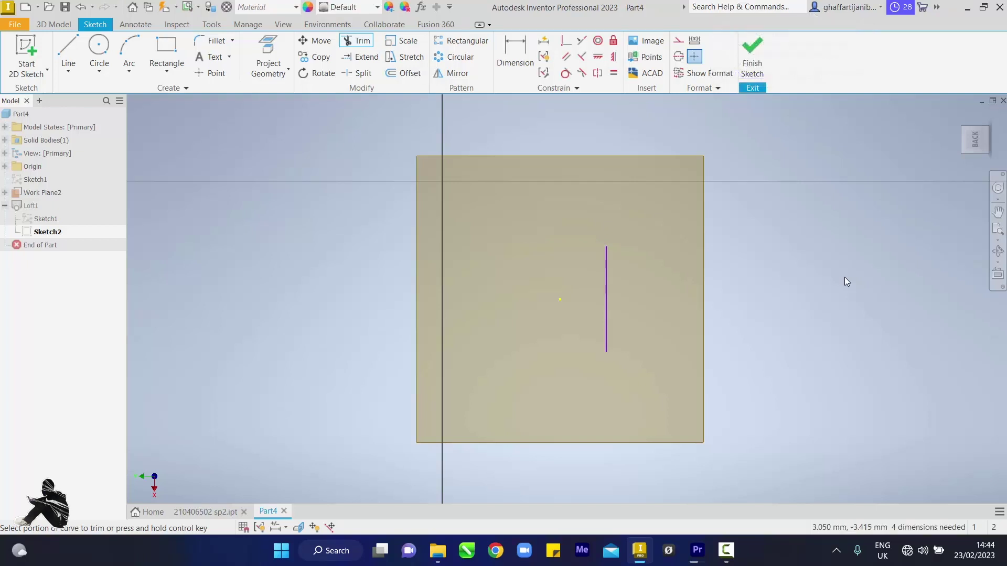
left_click(606, 299)
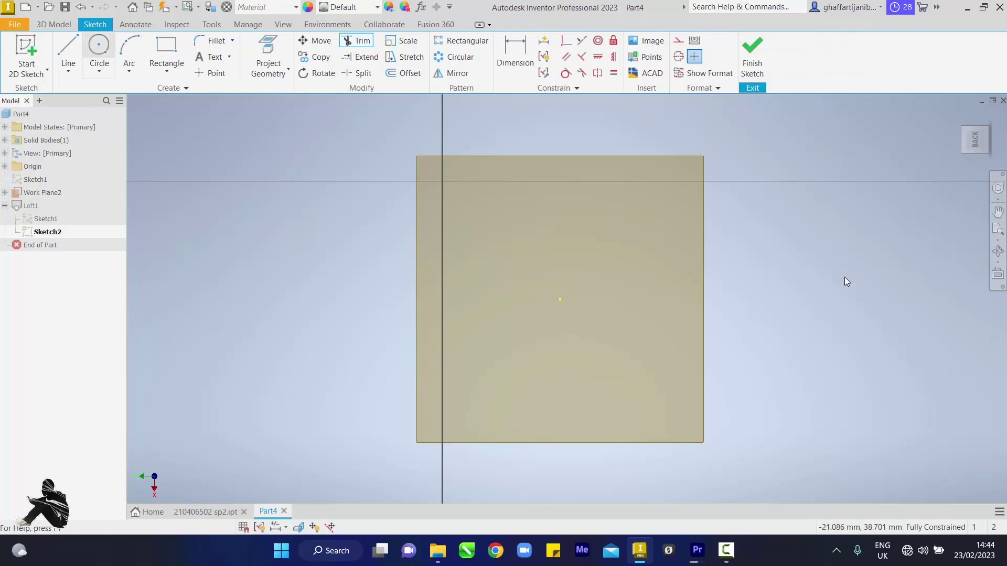
Step: Draw a 10 mm diameter circle on the centre point and finish the sketch
key("ctrl+shift+c")
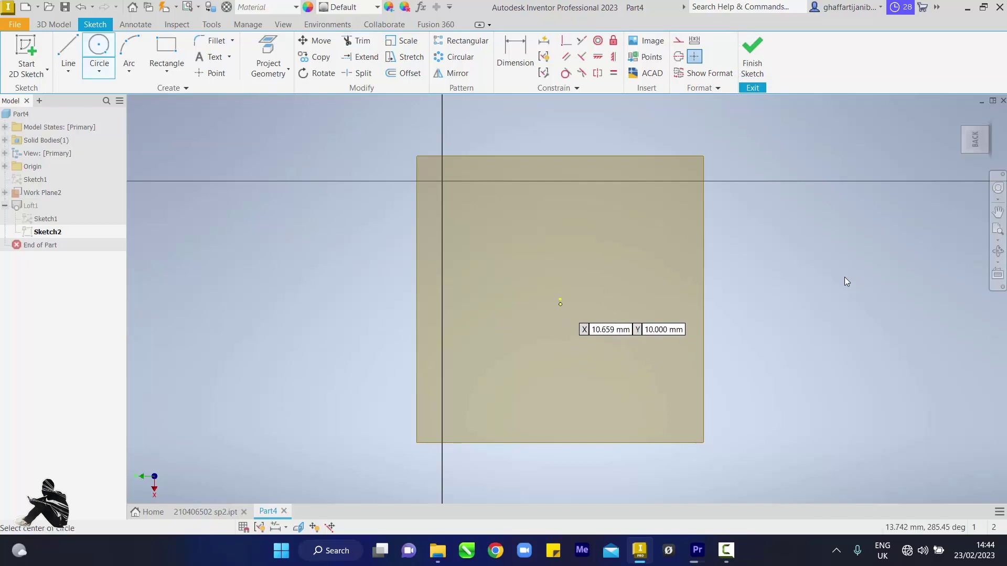
left_click(560, 303)
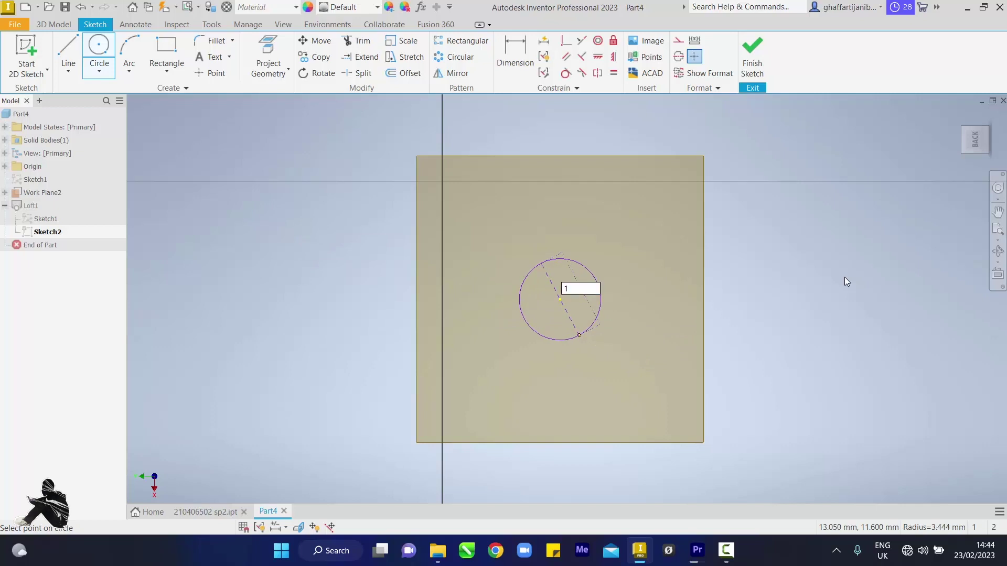
type("10")
key("Return")
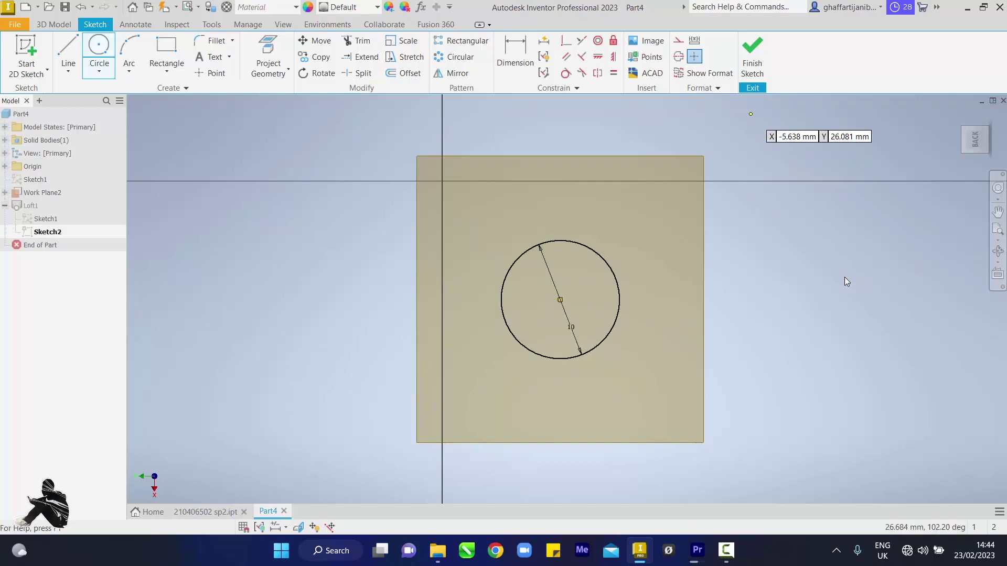
key("Escape")
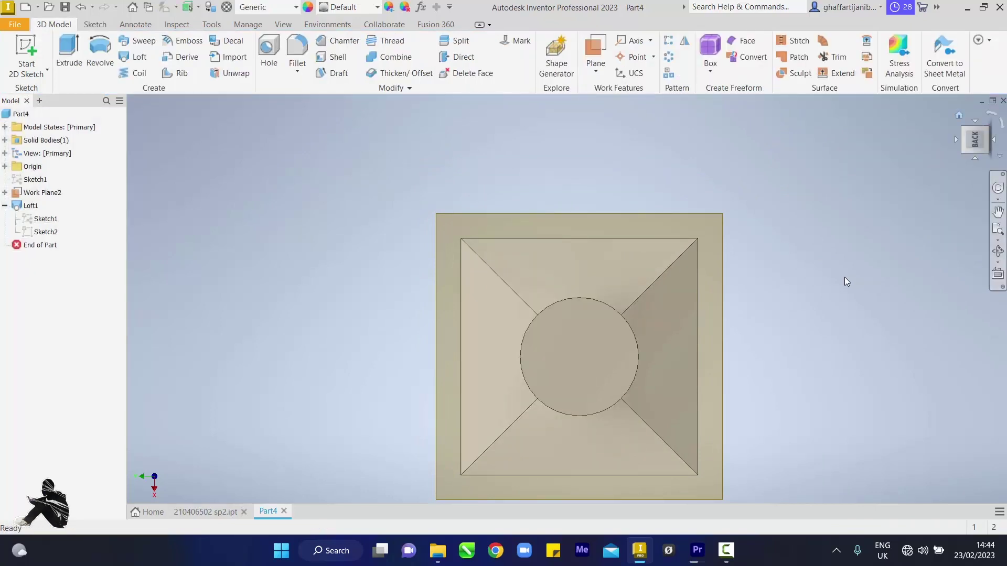
Step: Return the square-to-round loft to the home isometric view with F6
key("F6")
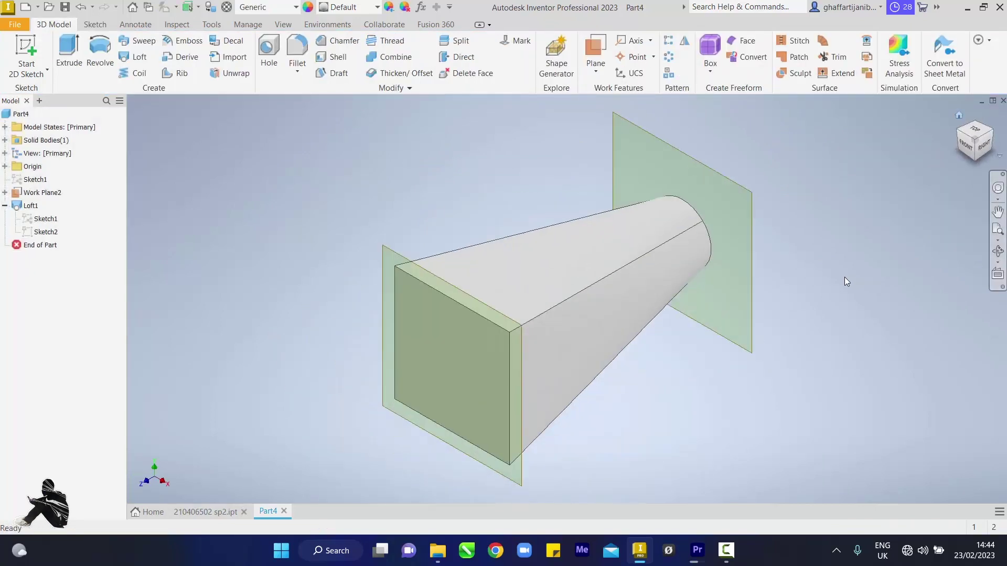